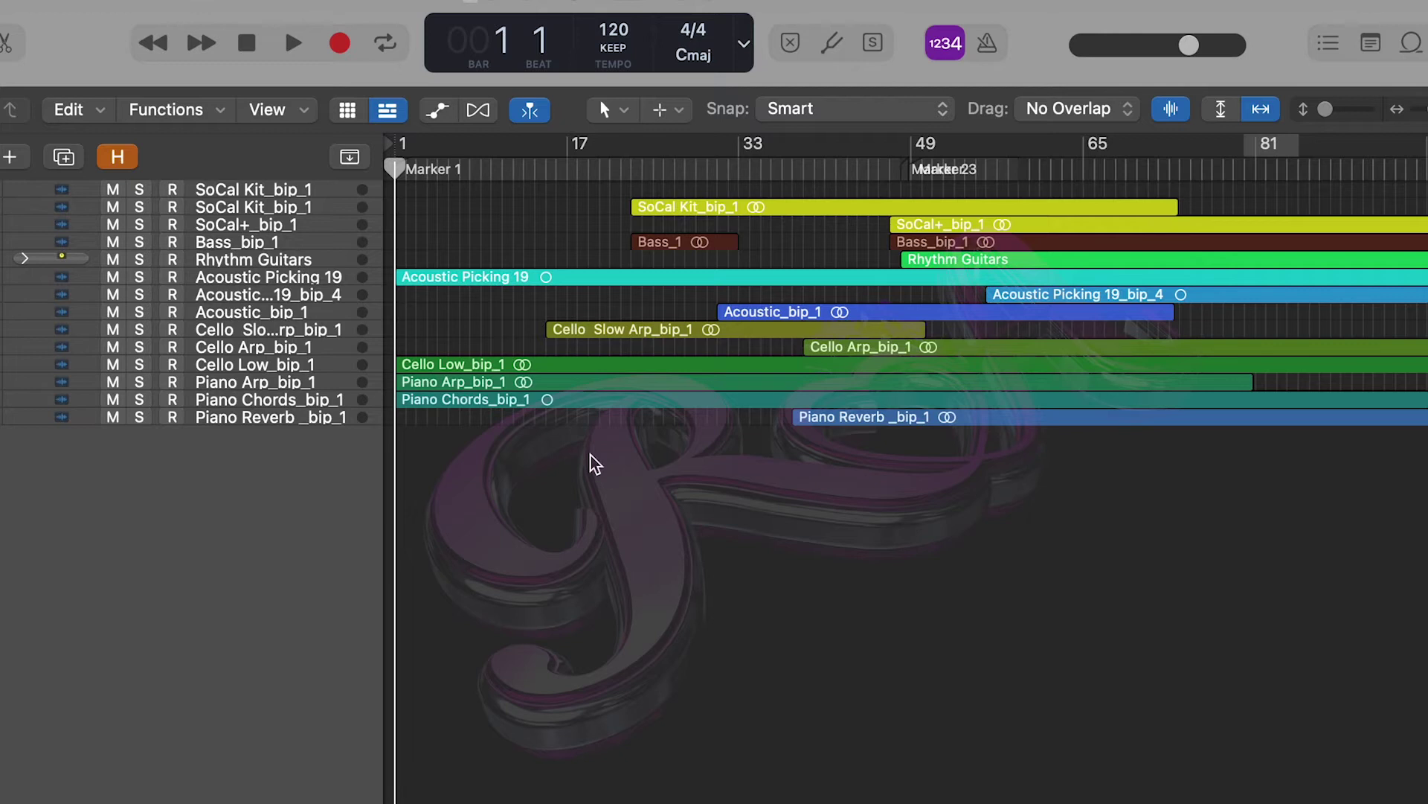
Step: Play the music arrangement from the start and stop it at bar 3, beat 3
key(space)
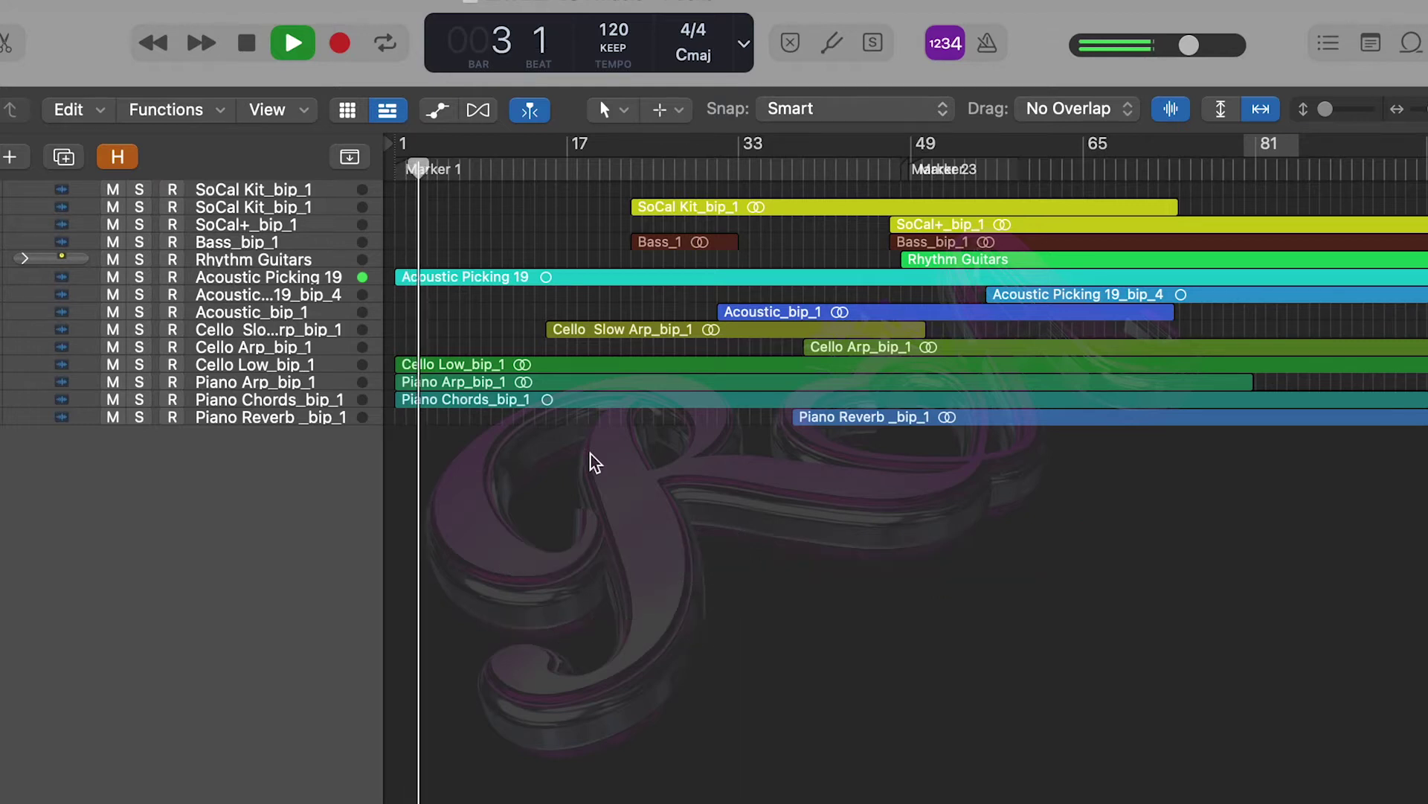
key(space)
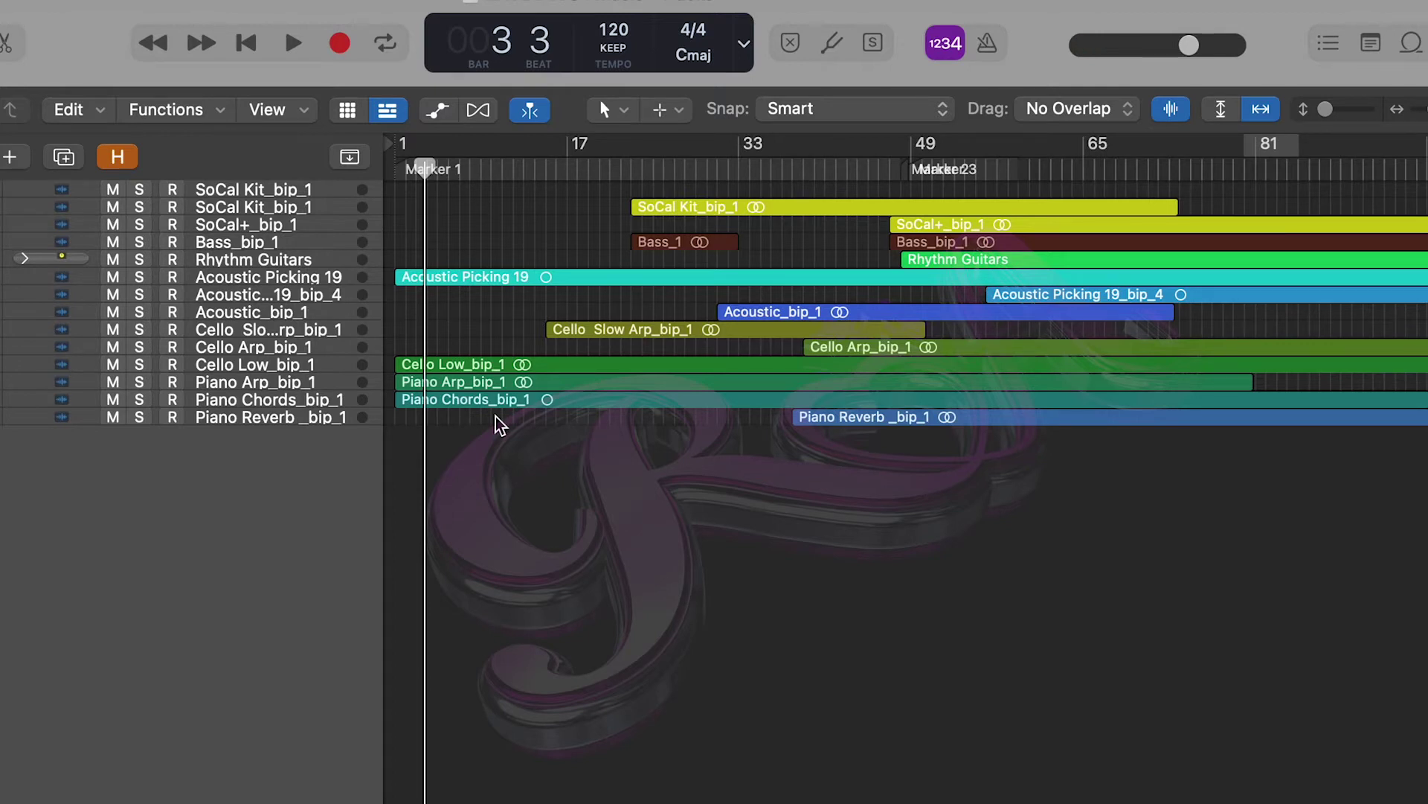
Step: Import from the Logic project 'LPX DIM VS 2 VOX' to list its tracks in the browser
click(408, 171)
click(174, 26)
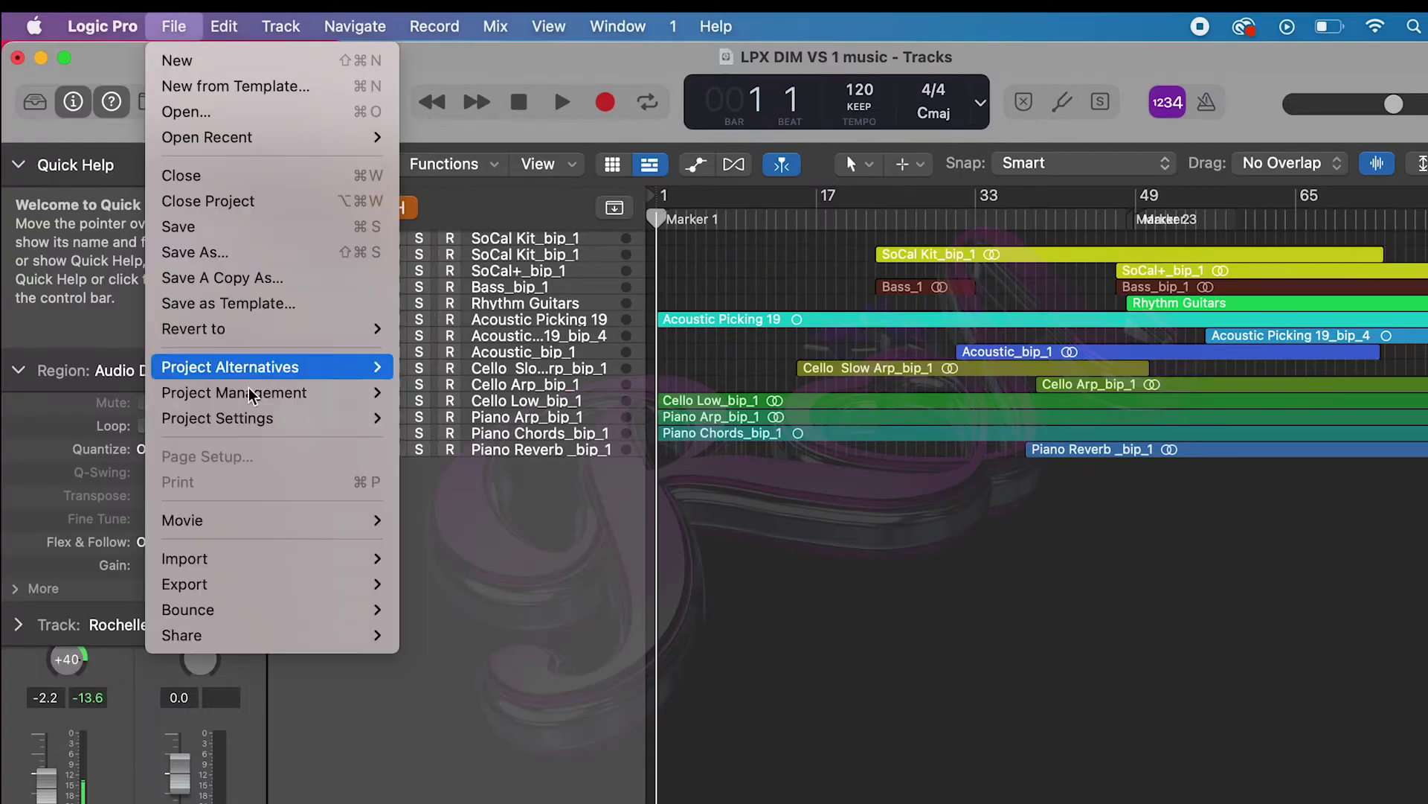
mouse_move(293, 566)
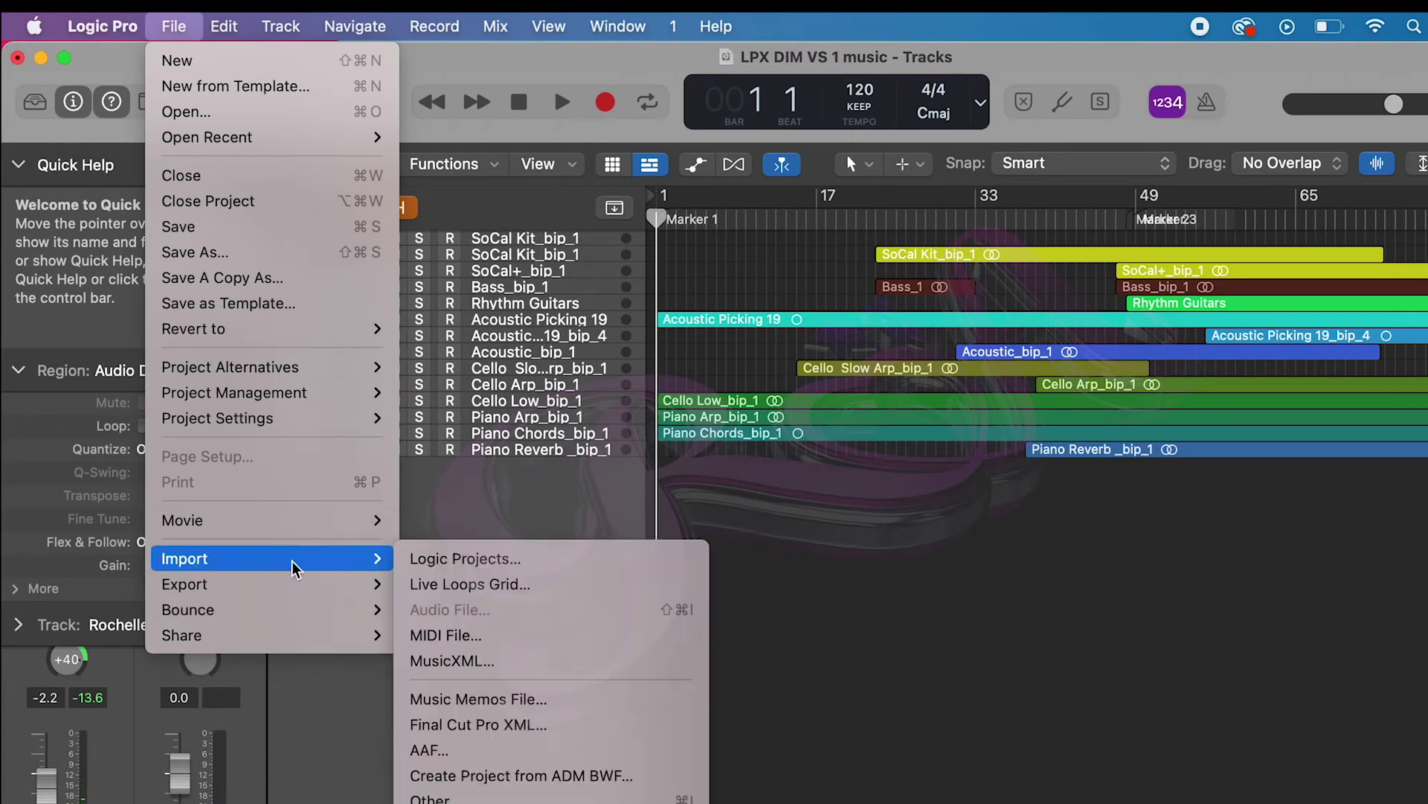
click(489, 568)
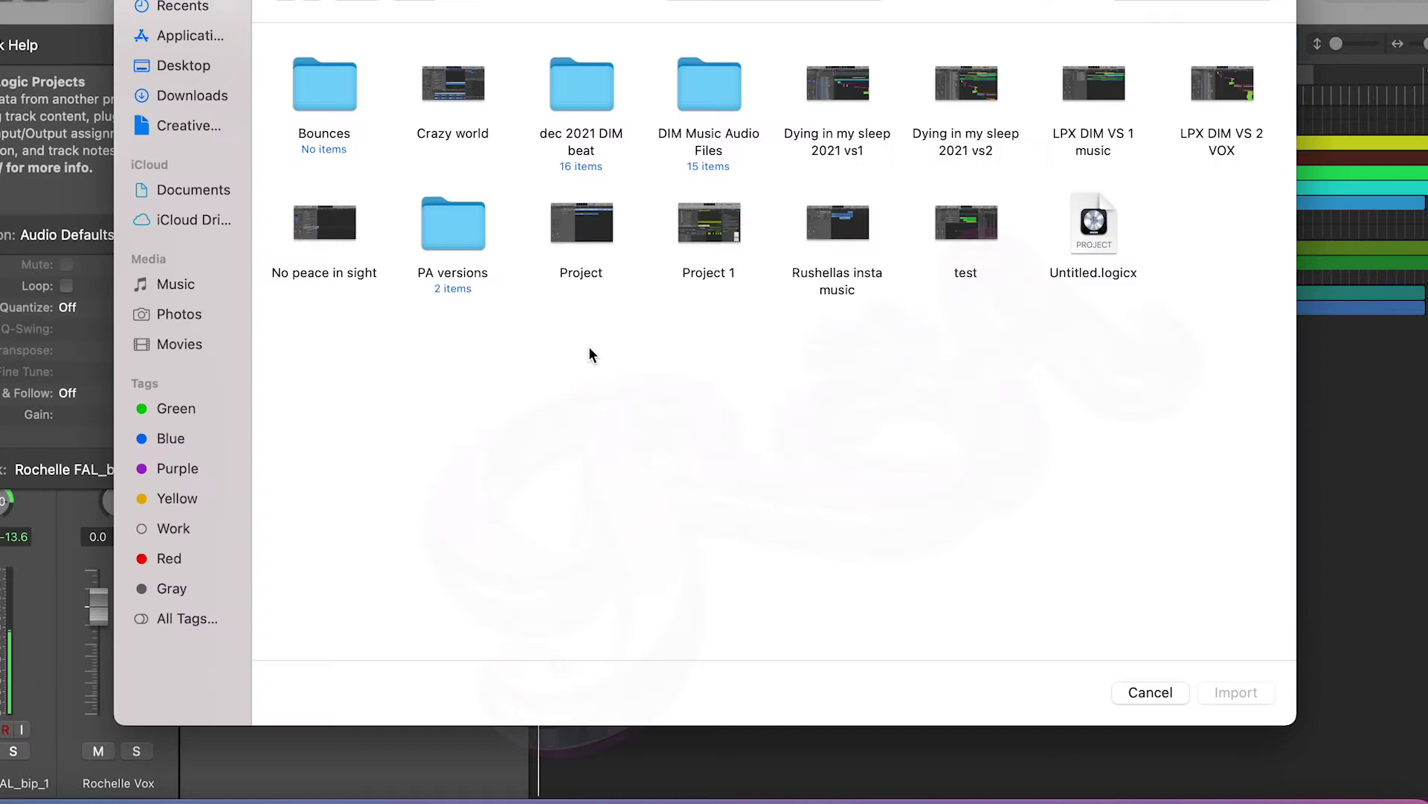
click(1208, 93)
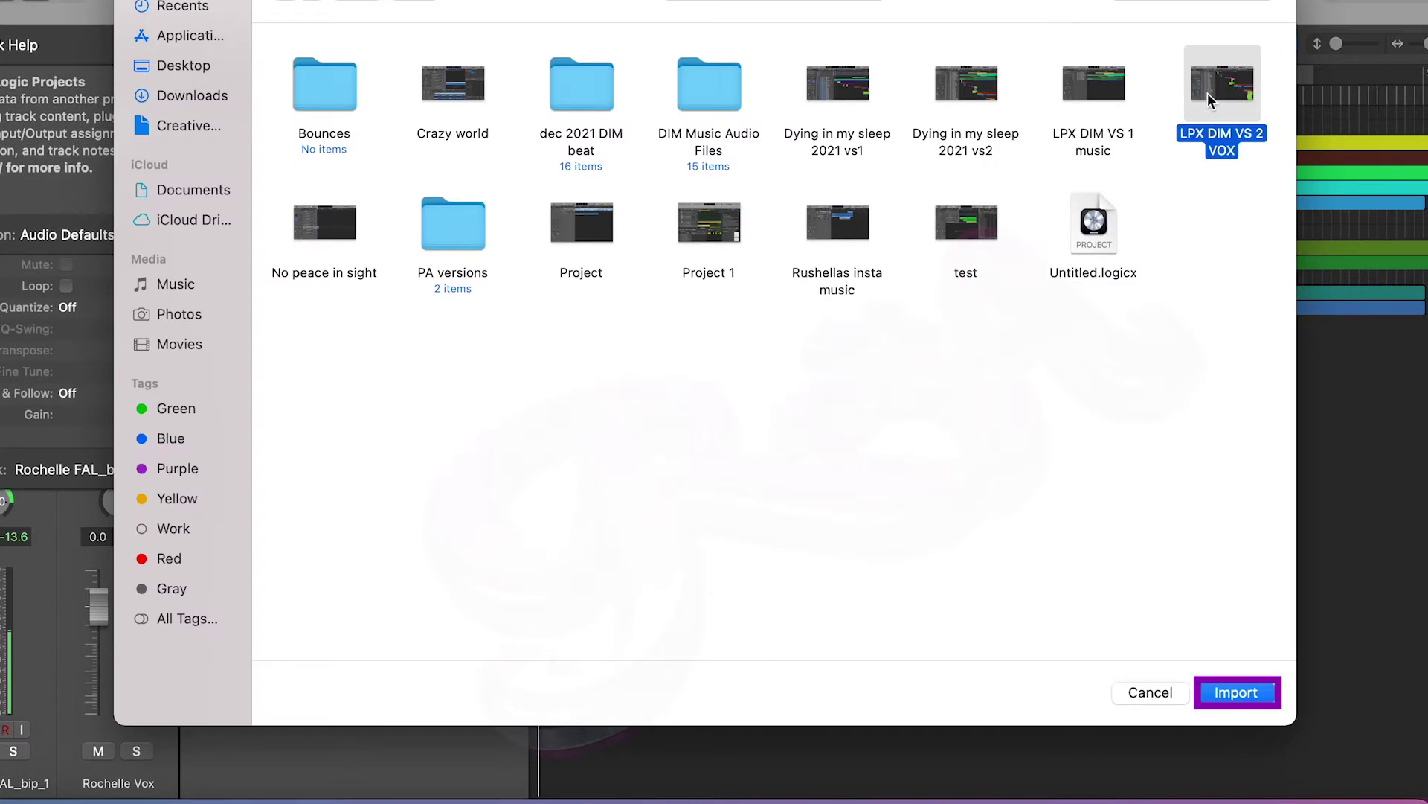
click(1235, 692)
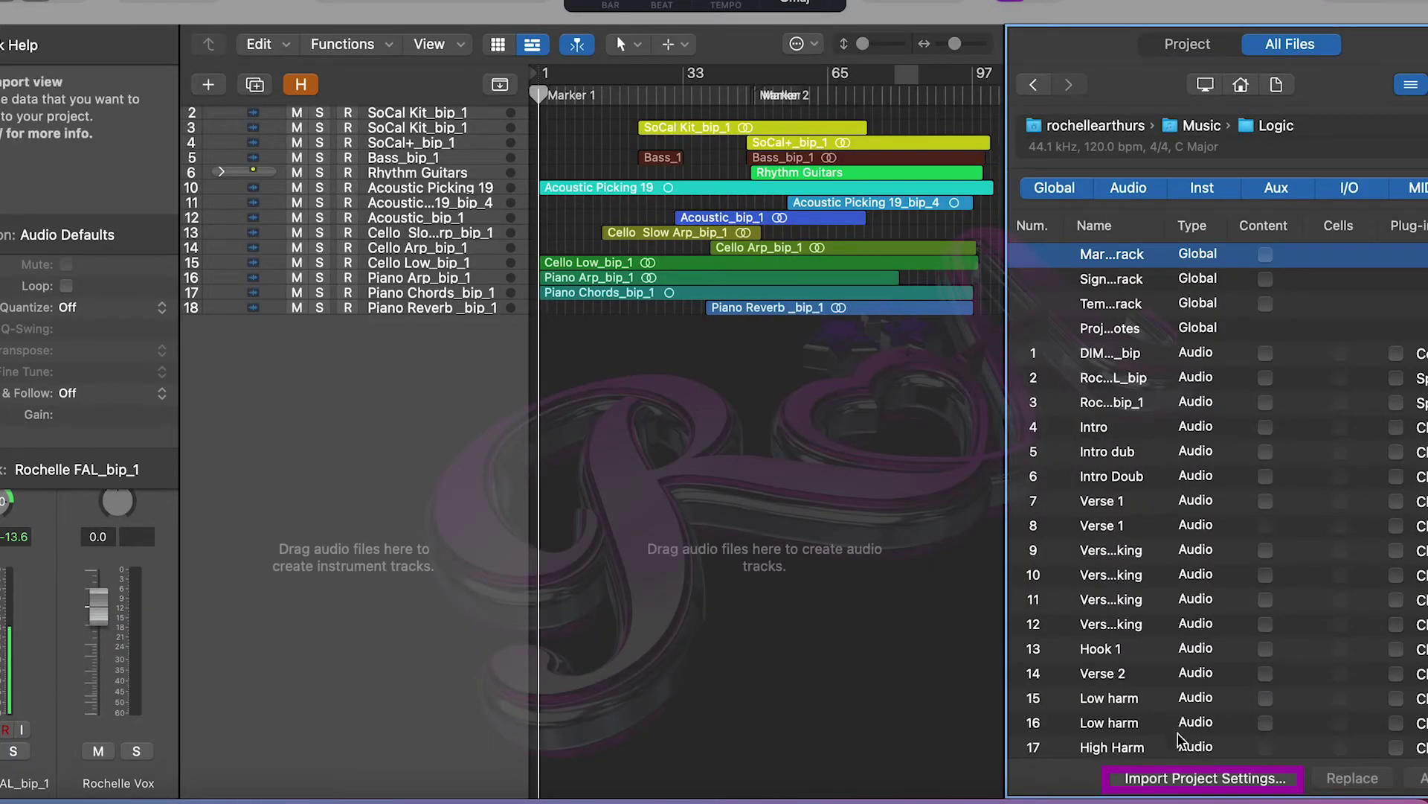
click(1177, 779)
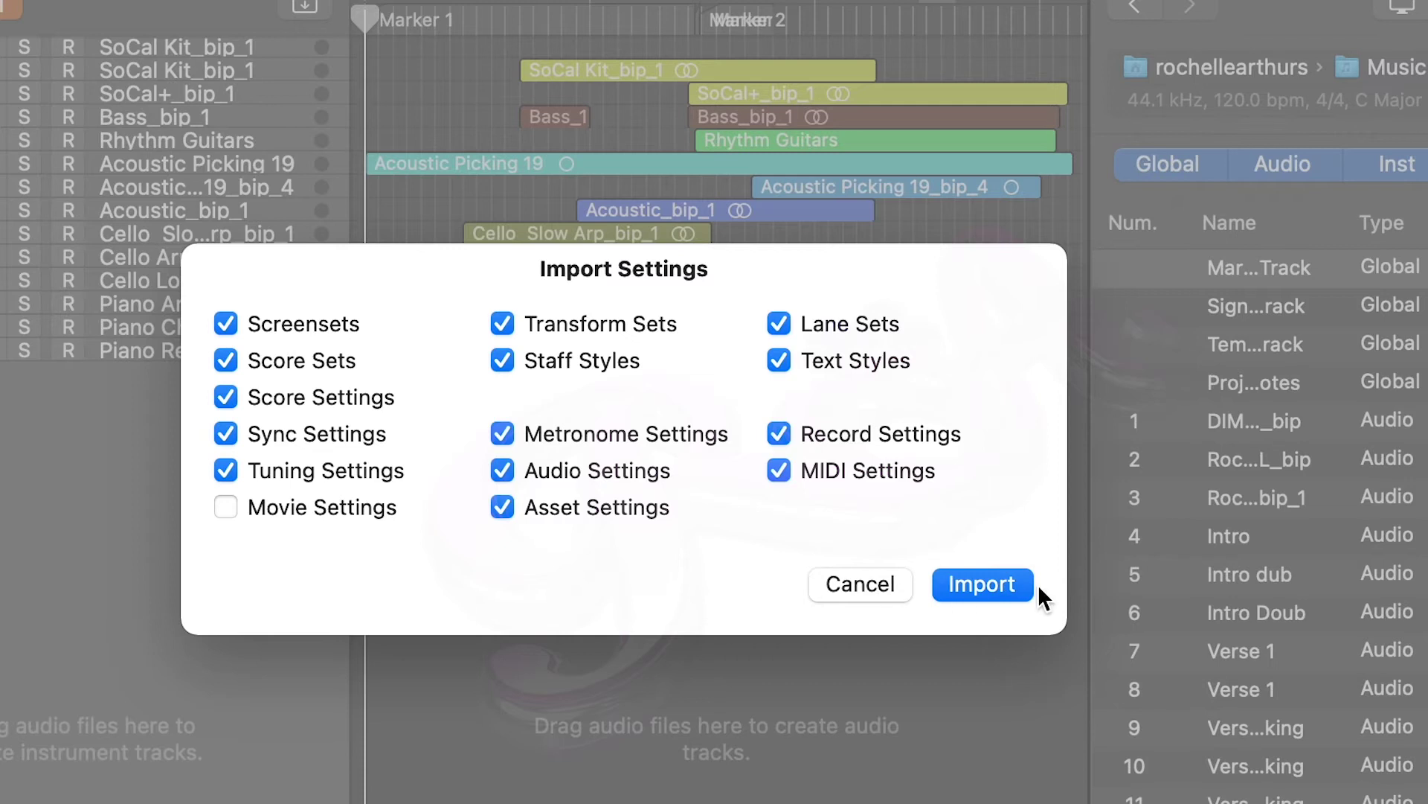
click(882, 581)
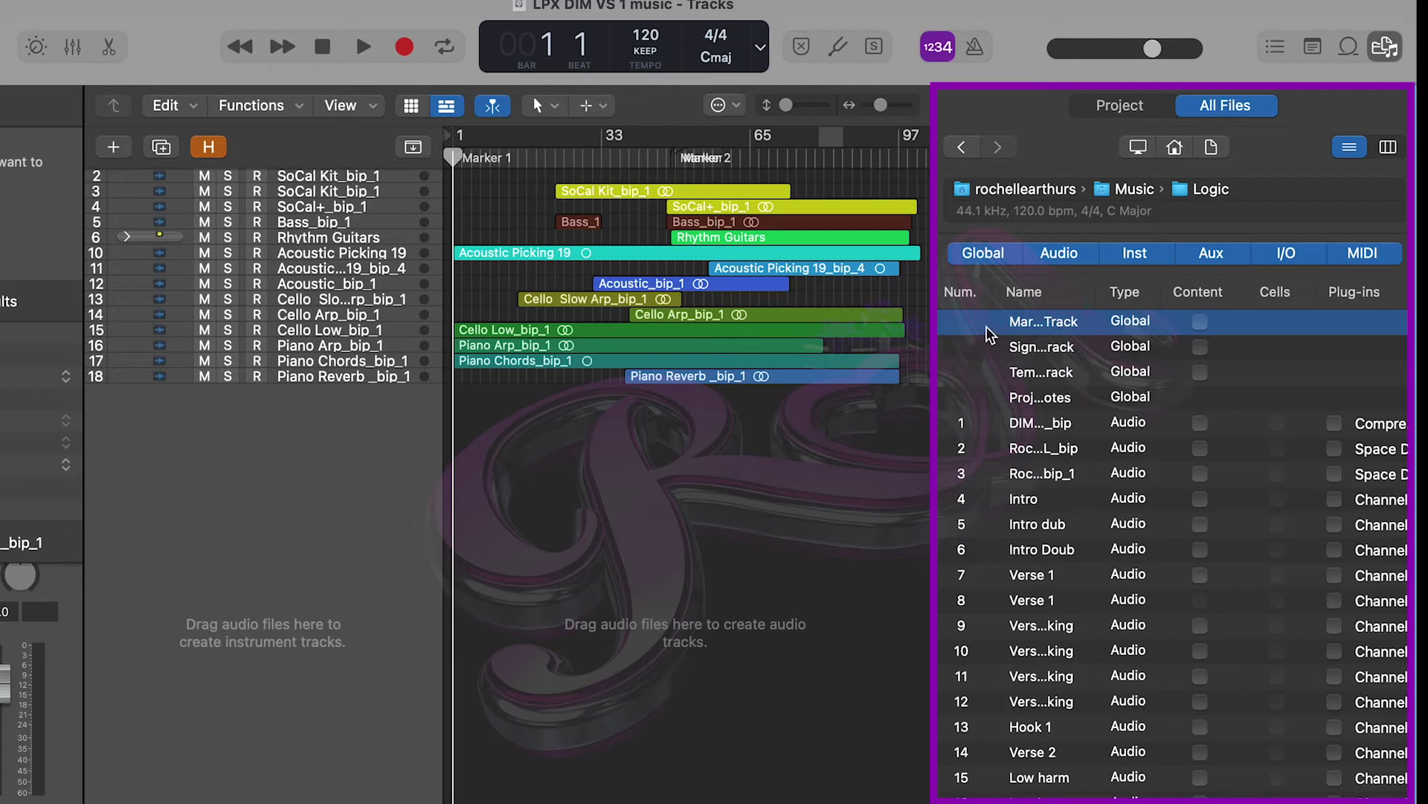
Step: Select every track of the vocal project and add them with Content and Plug-ins
key(shift+Down)
key(shift+Down)
key(shift+Down)
key(shift+Down)
key(shift+Down)
key(shift+Down)
key(shift+Down)
key(shift+Down)
key(shift+Down)
key(shift+Down)
key(shift+Down)
key(shift+Down)
key(shift+Down)
key(shift+Down)
key(shift+Down)
key(shift+Down)
key(shift+Down)
key(shift+Down)
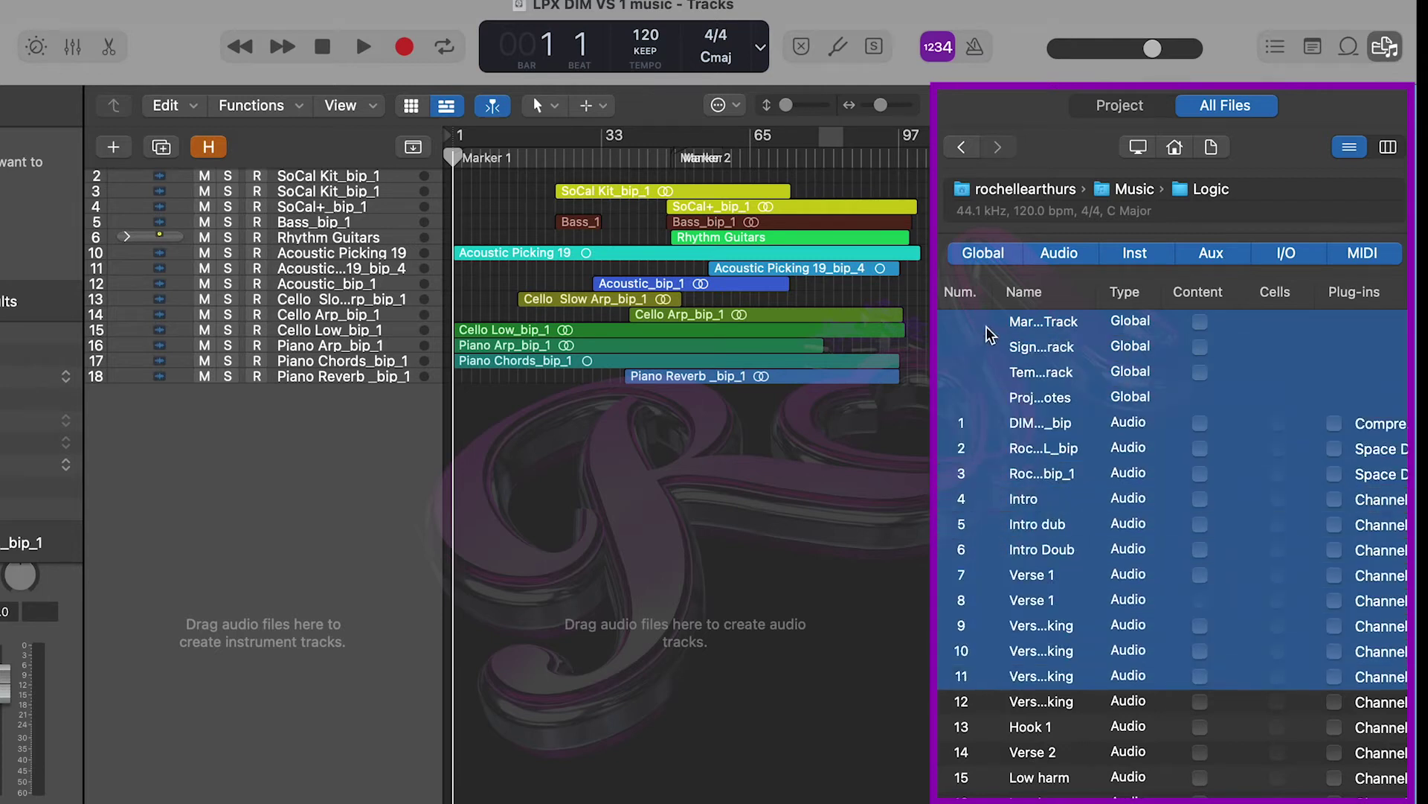
key(shift+Down)
key(shift+Down)
key(shift+Down)
key(shift+Down)
key(shift+Down)
key(shift+Down)
key(shift+Down)
key(shift+Down)
key(shift+Down)
key(shift+Down)
key(shift+Down)
key(shift+Down)
key(shift+Down)
key(shift+Down)
key(shift+Down)
key(shift+Down)
key(shift+Down)
key(shift+Down)
key(shift+Down)
key(shift+Down)
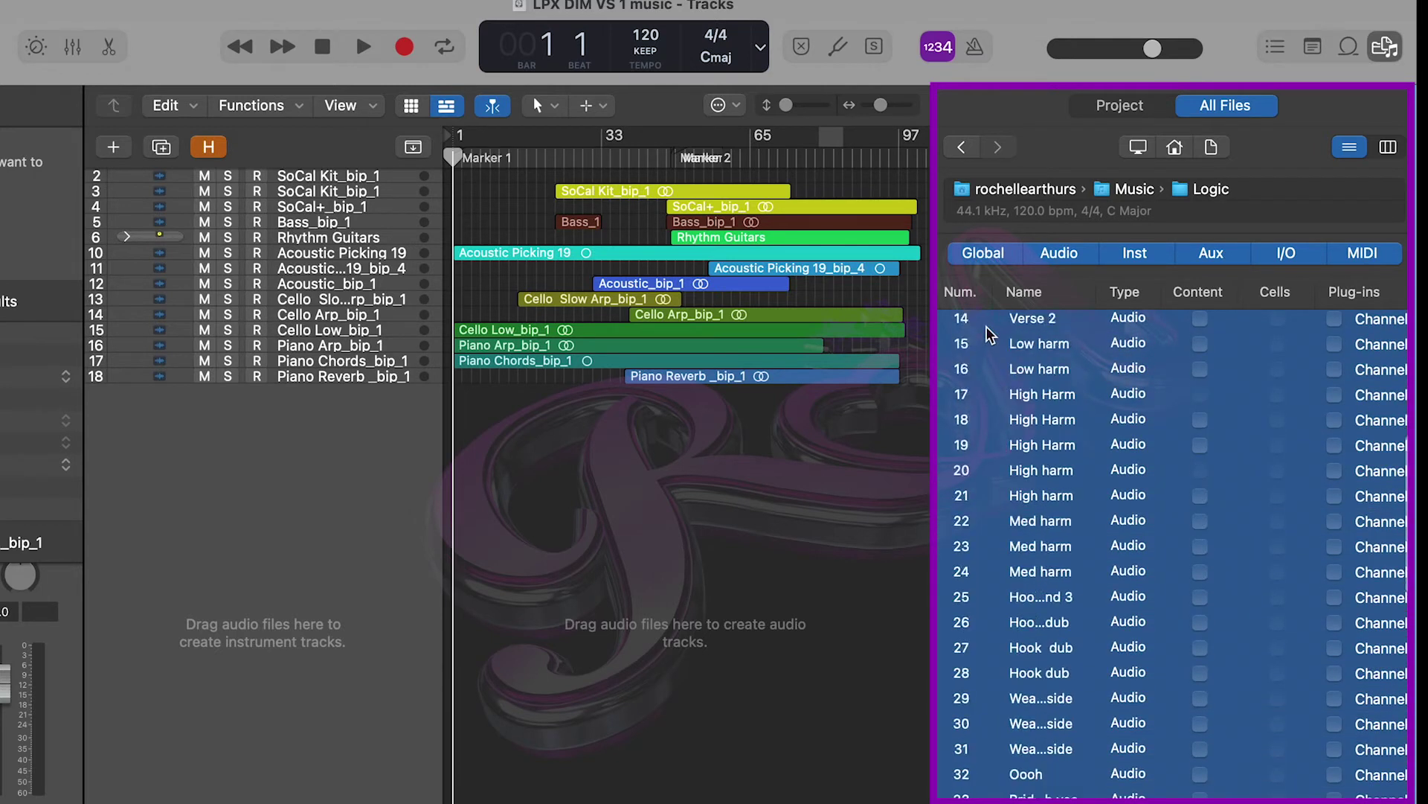
key(shift+Down)
key(shift+Down)
key(shift+Down)
key(shift+Down)
key(shift+Down)
key(shift+Down)
key(shift+Down)
key(shift+Down)
key(shift+Down)
key(shift+Down)
key(shift+Down)
key(shift+Down)
key(shift+Down)
key(shift+Down)
key(shift+Down)
key(shift+Down)
key(shift+Down)
key(shift+Down)
key(shift+Down)
key(shift+Down)
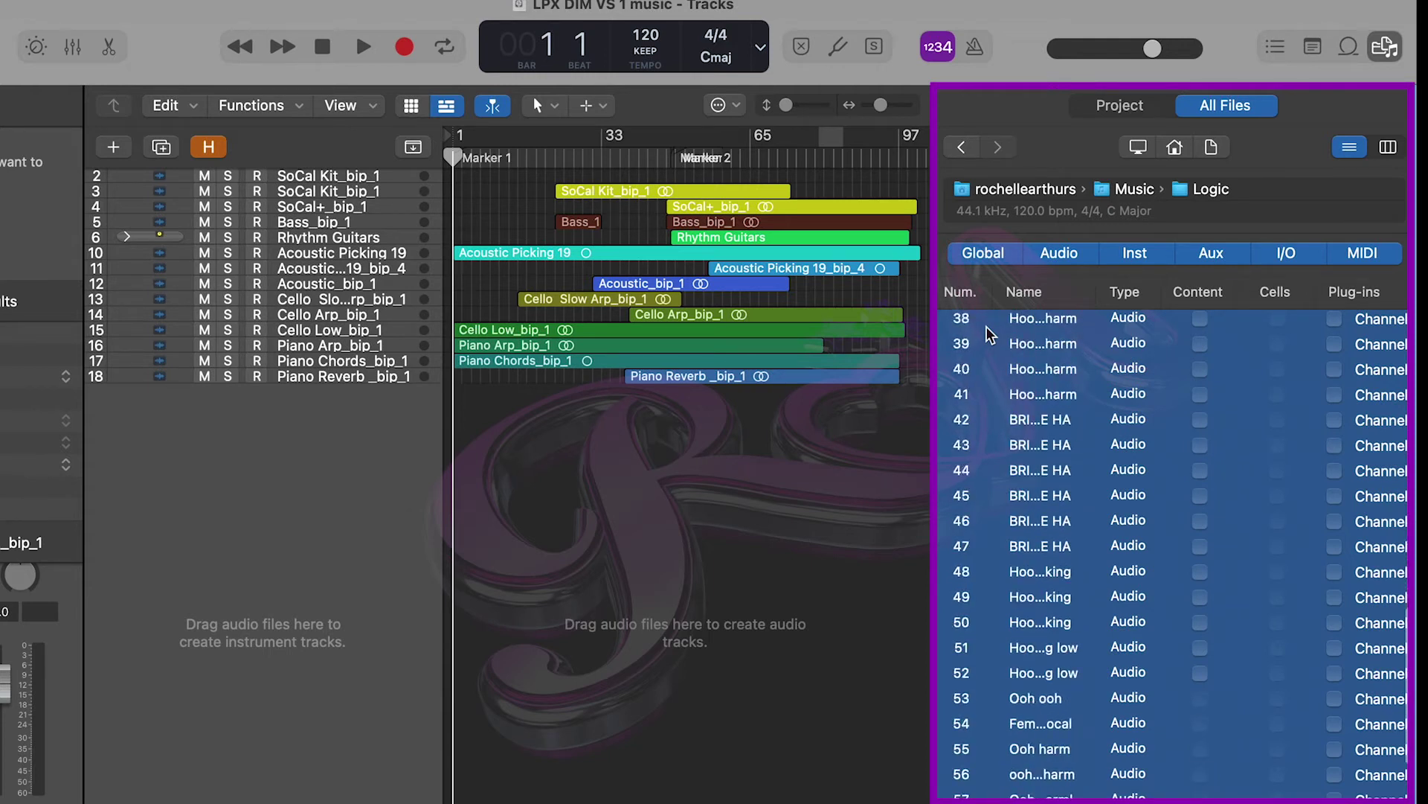
key(shift+Down)
key(shift+Down)
key(shift+Down)
key(shift+Down)
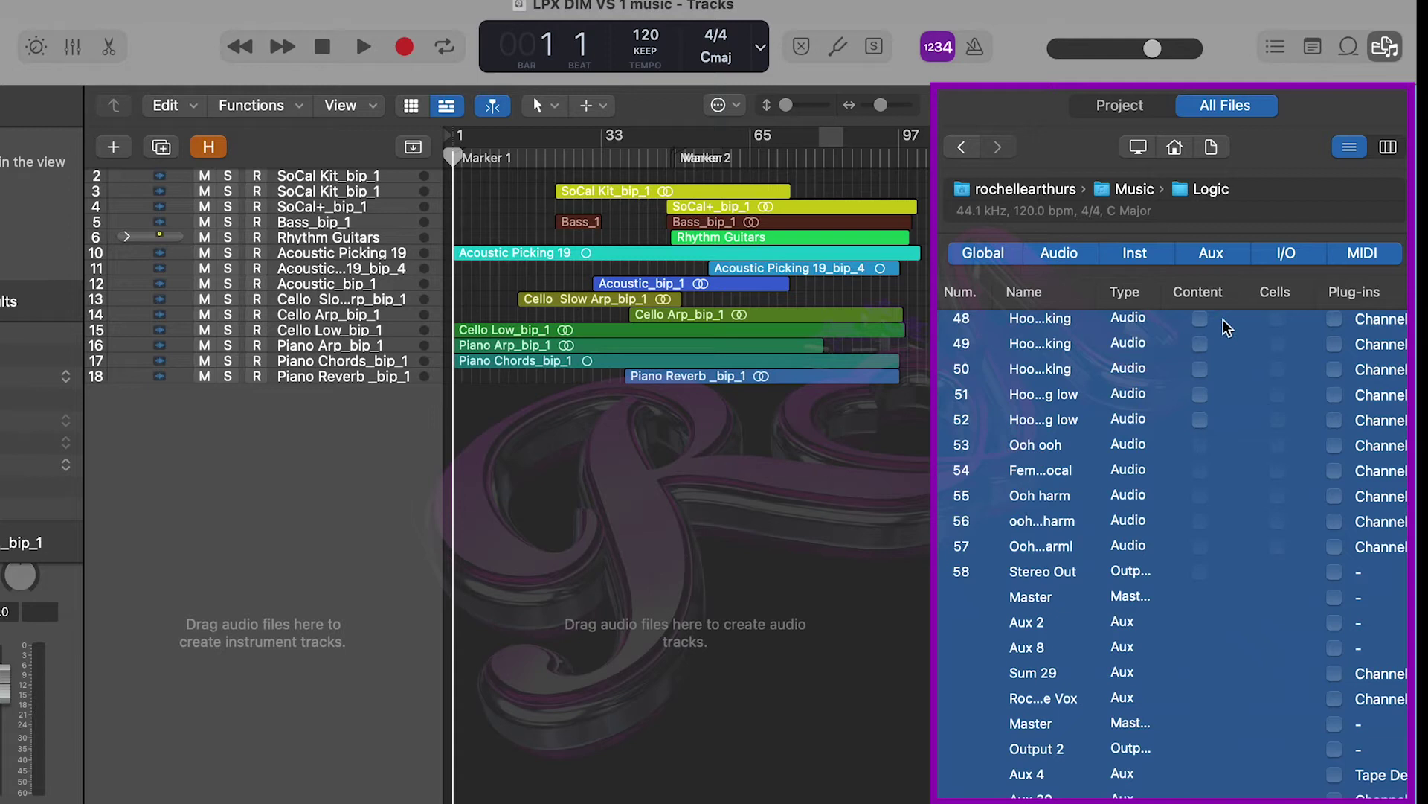
click(1200, 393)
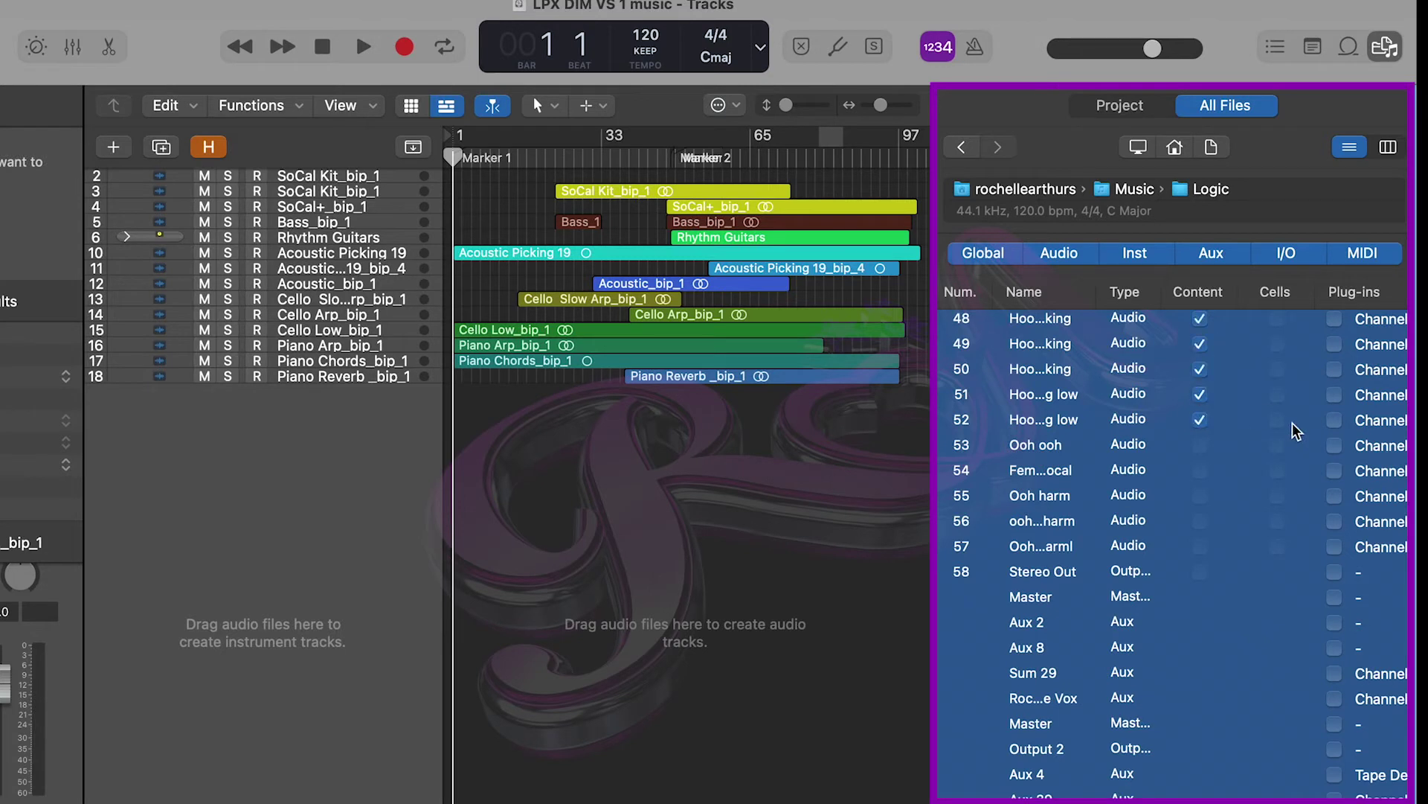
click(1335, 446)
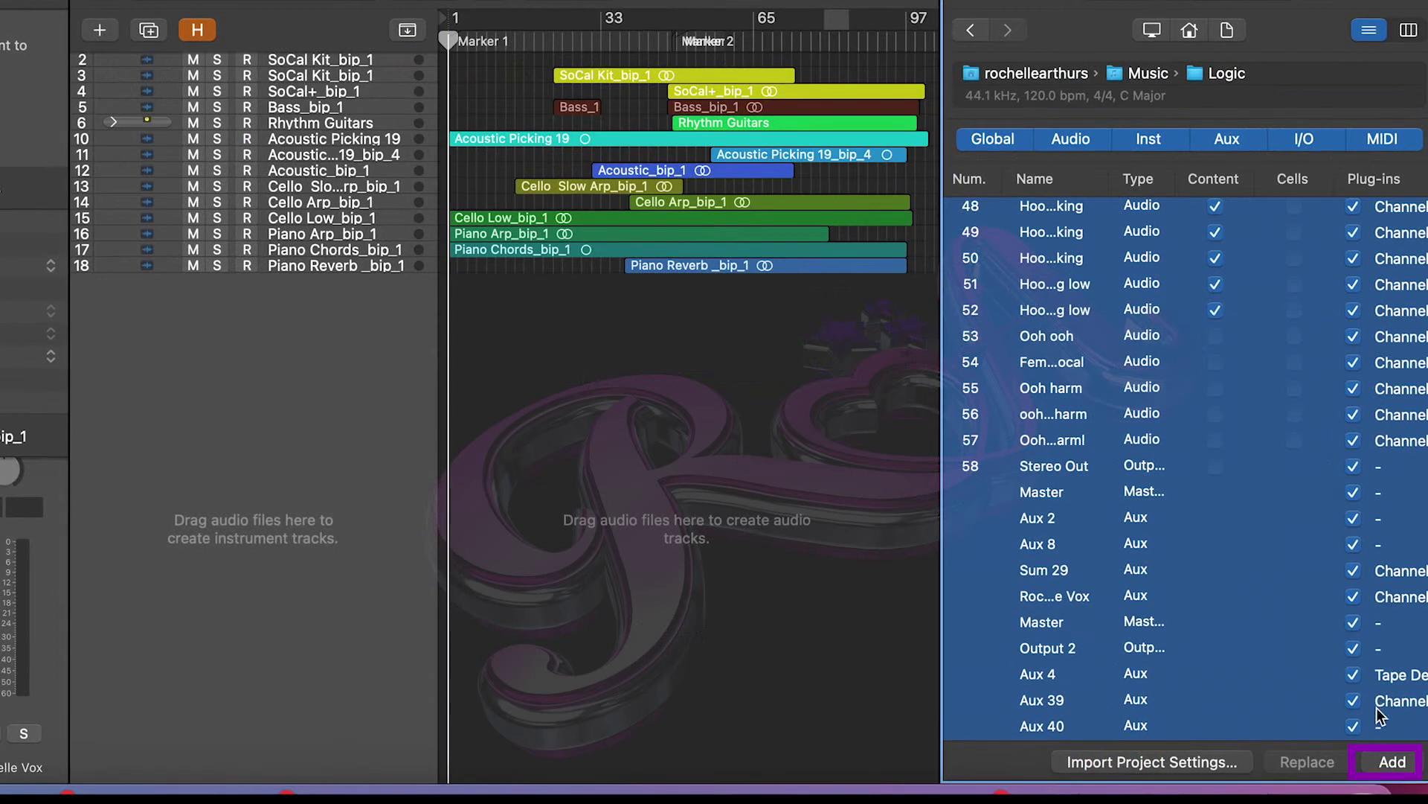
click(1381, 756)
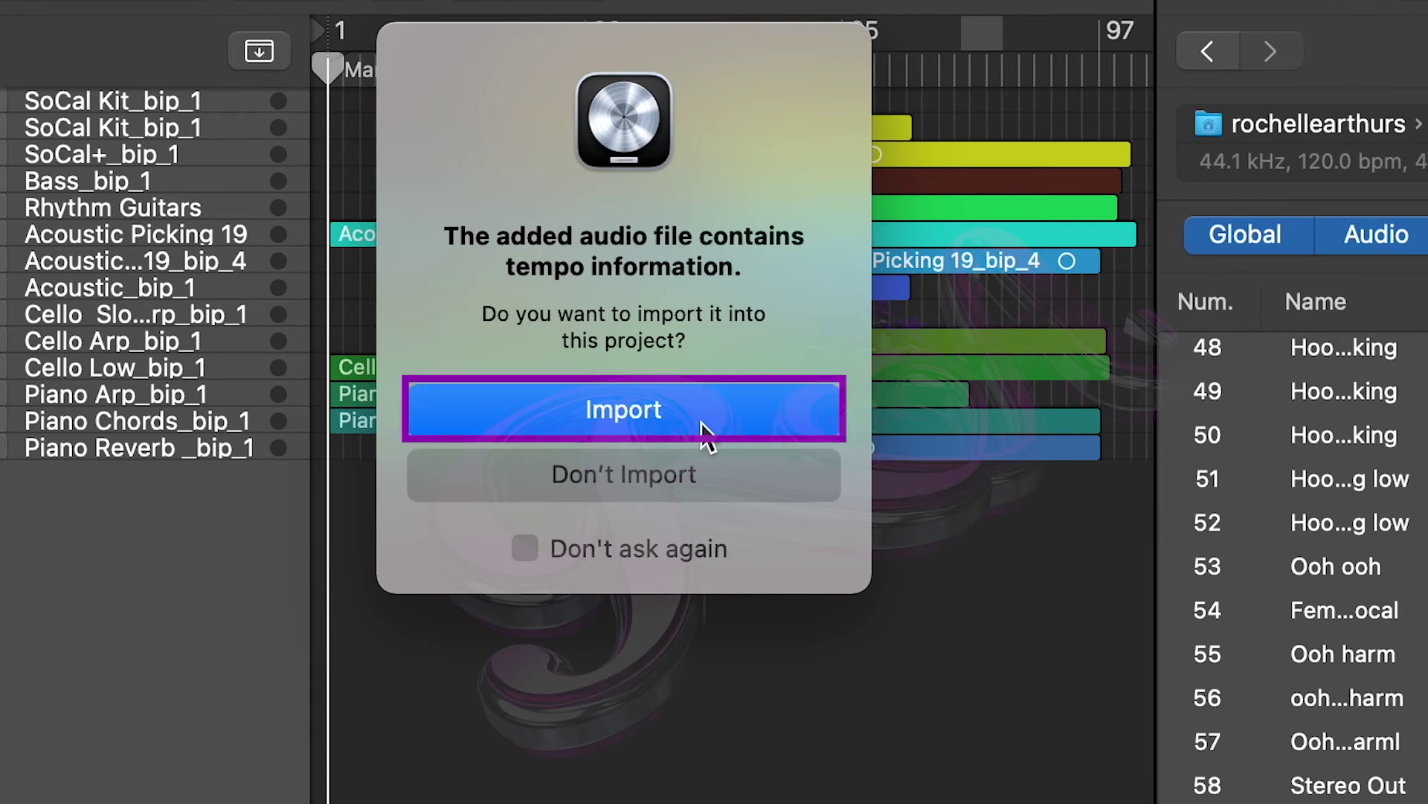
Step: Import the vocal project's tempo, hide the browser, and play from just before bar 6
click(702, 424)
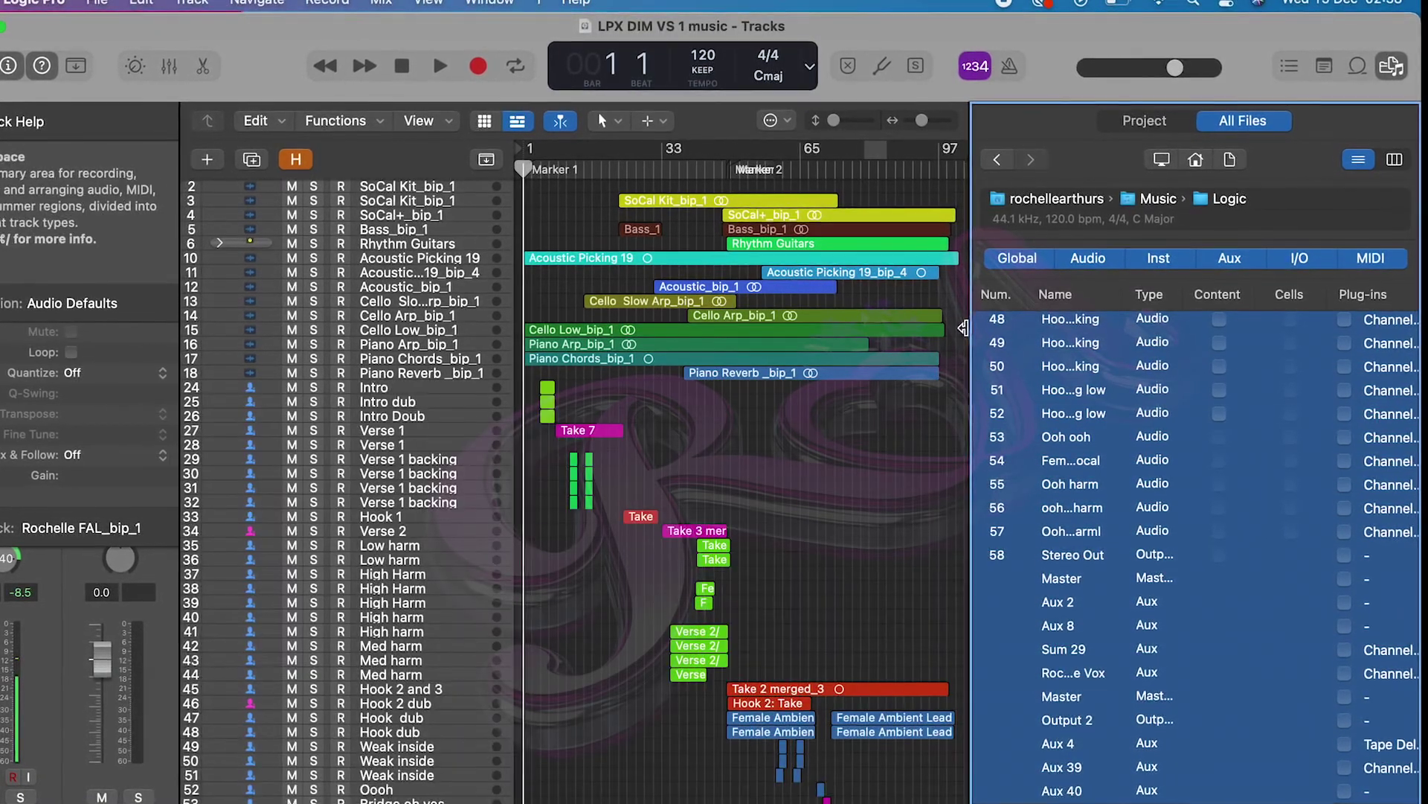
drag(963, 327, 1382, 339)
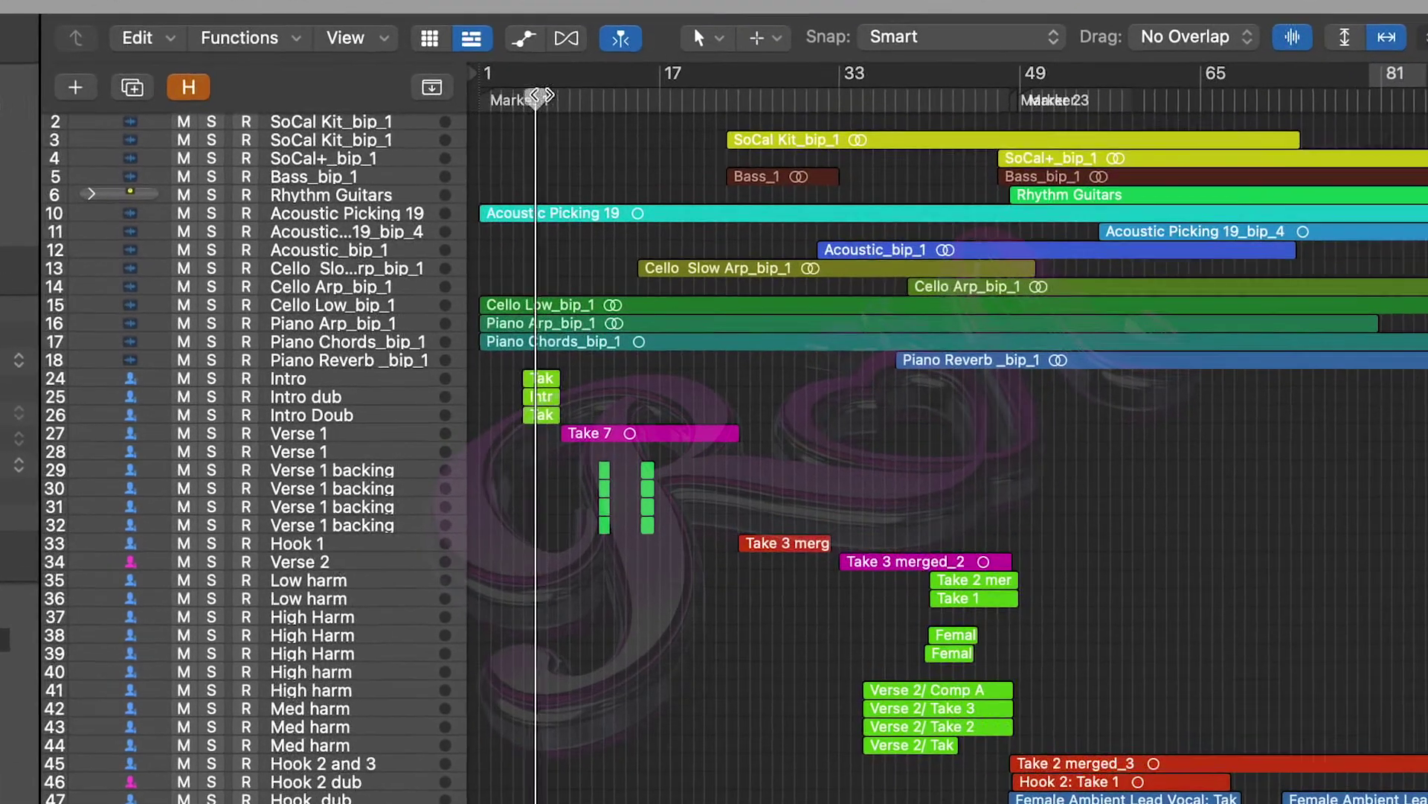
click(567, 117)
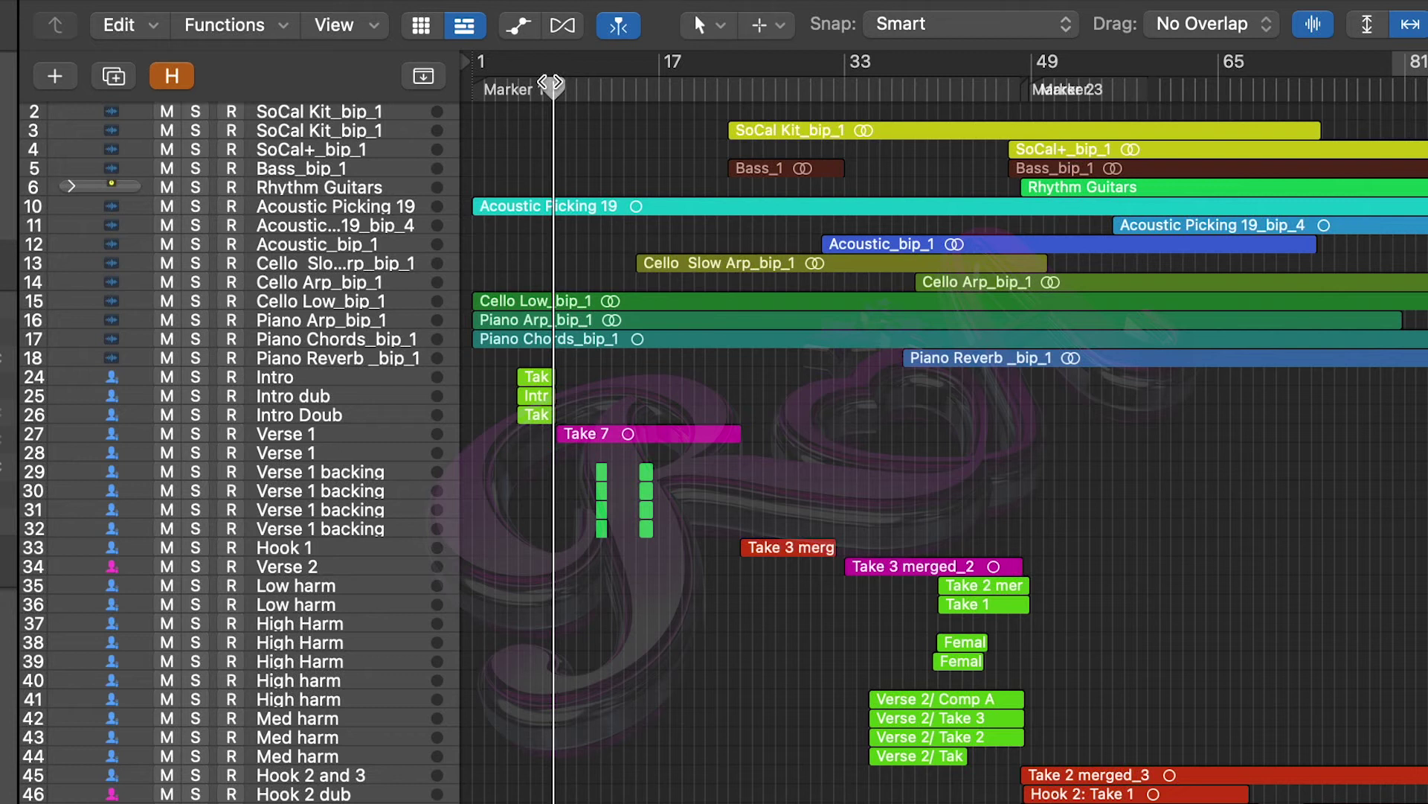
drag(552, 82, 547, 82)
key(space)
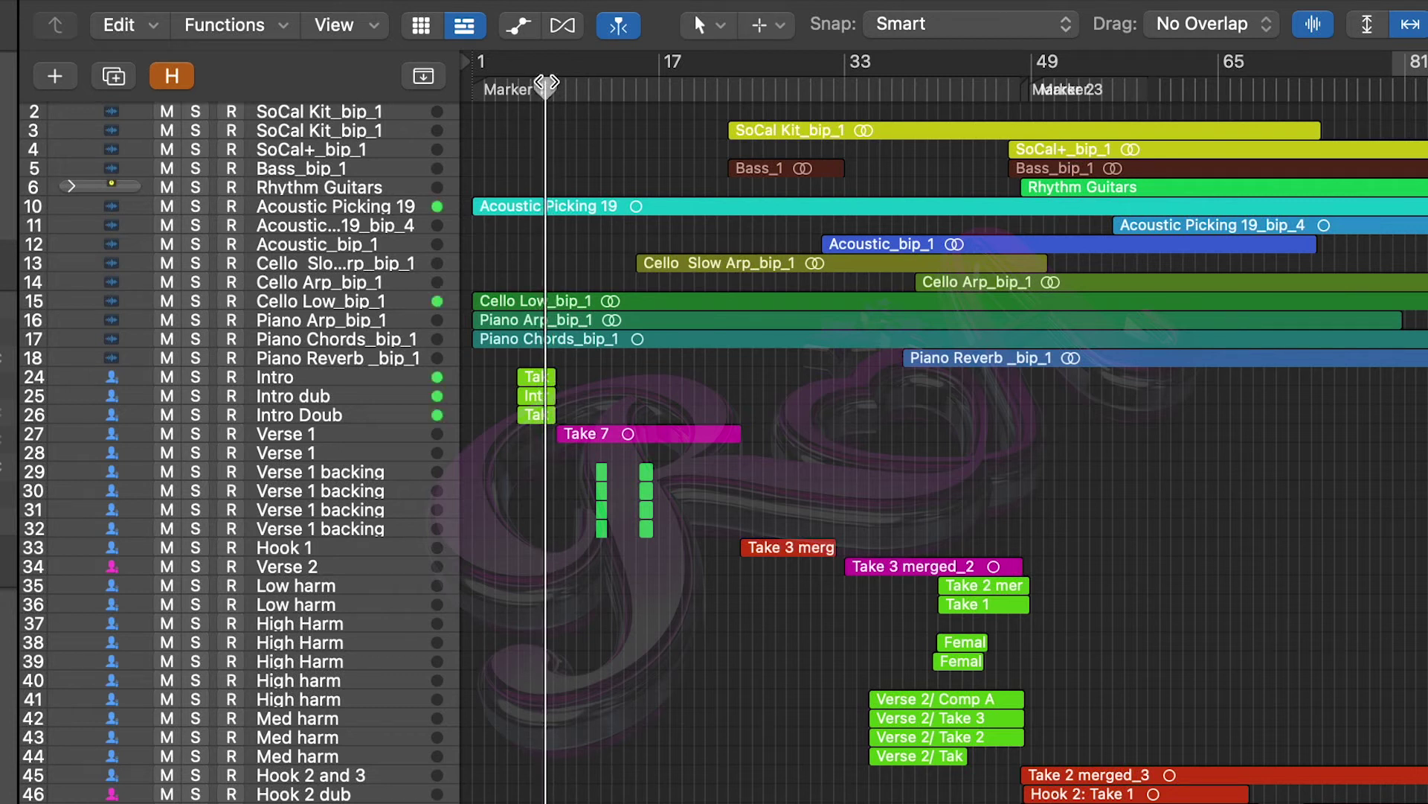